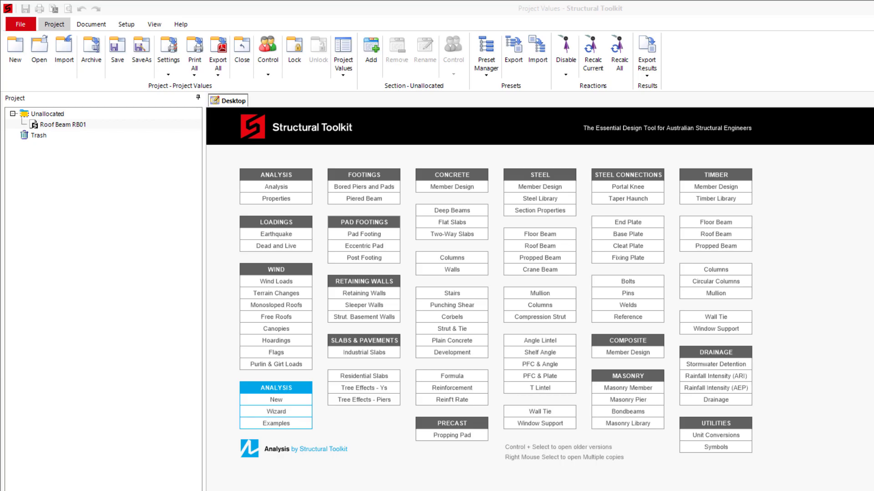
Add a project value named Tiled with value 0.9 and description "Roof tile load".
left_click(344, 57)
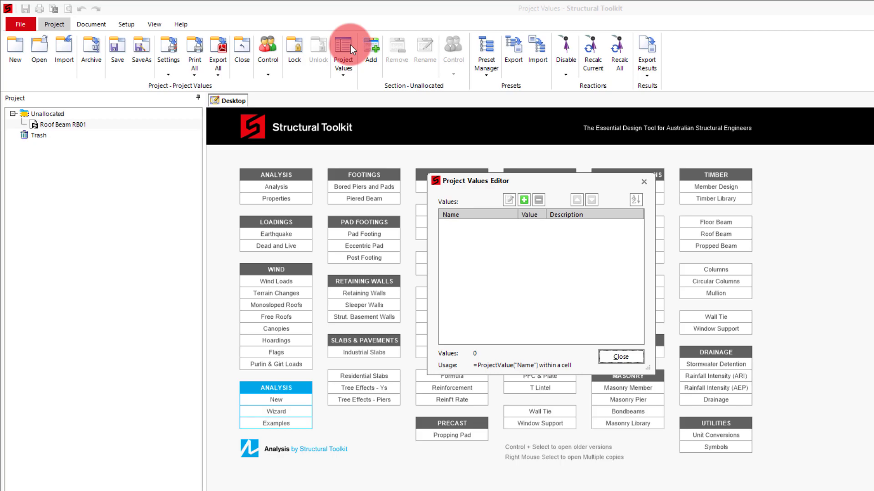
left_click(523, 200)
type("Tiled")
key("Return")
left_click(534, 225)
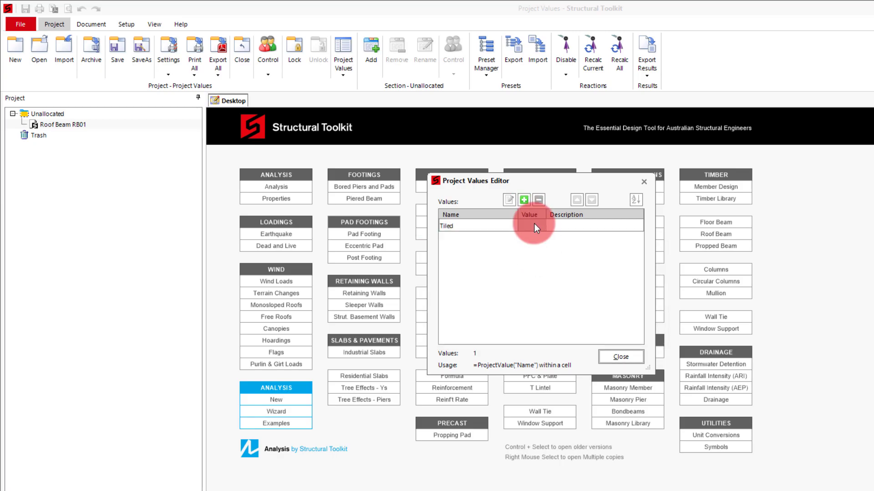
type("0.9")
key("Return")
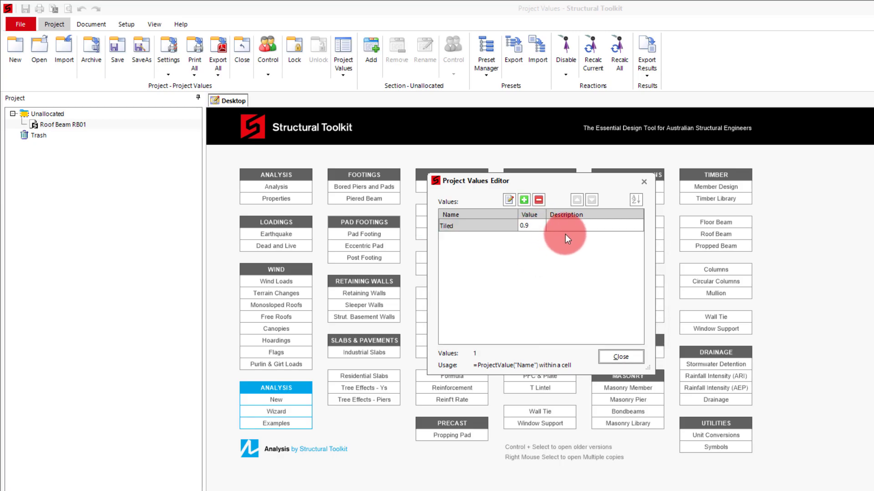
left_click(566, 225)
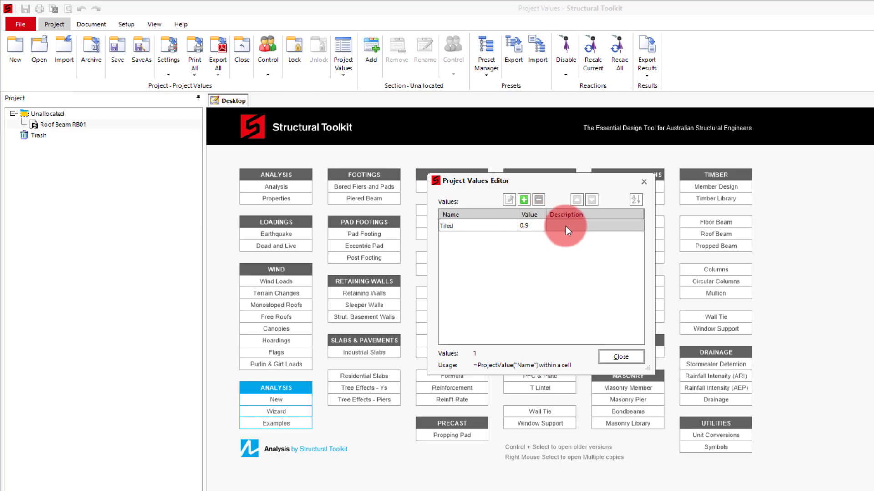
type("Roof tile load")
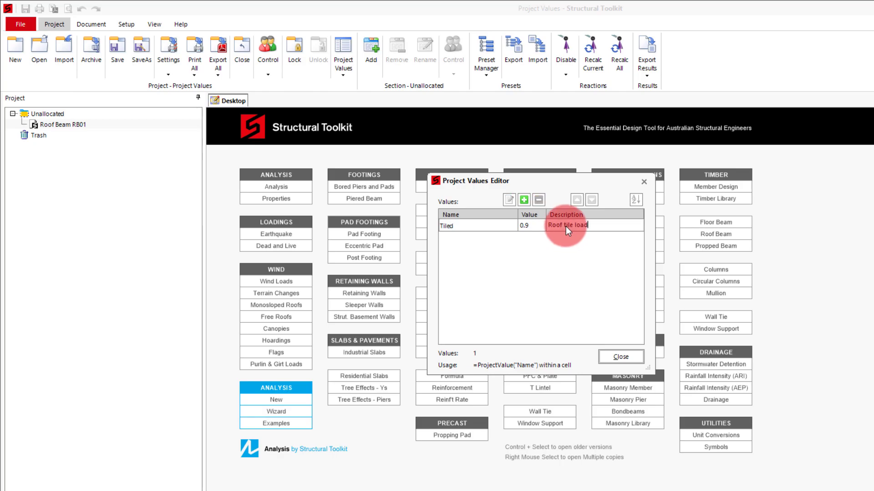
key("Return")
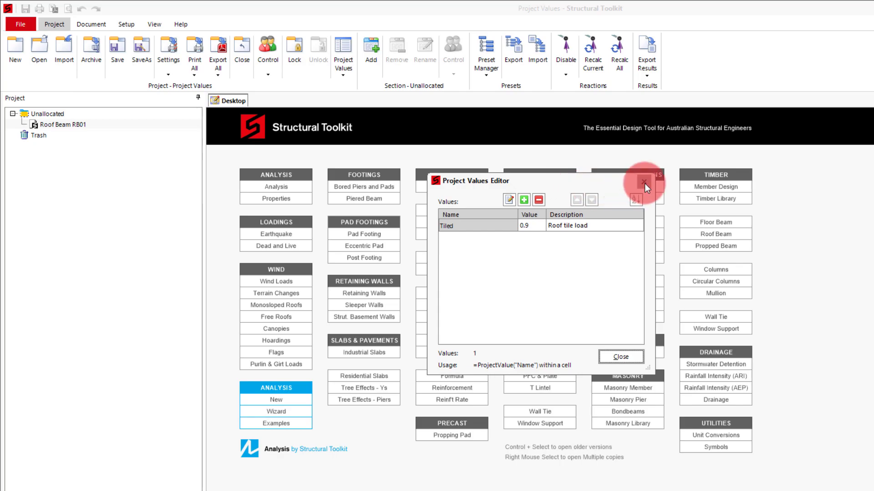
left_click(644, 182)
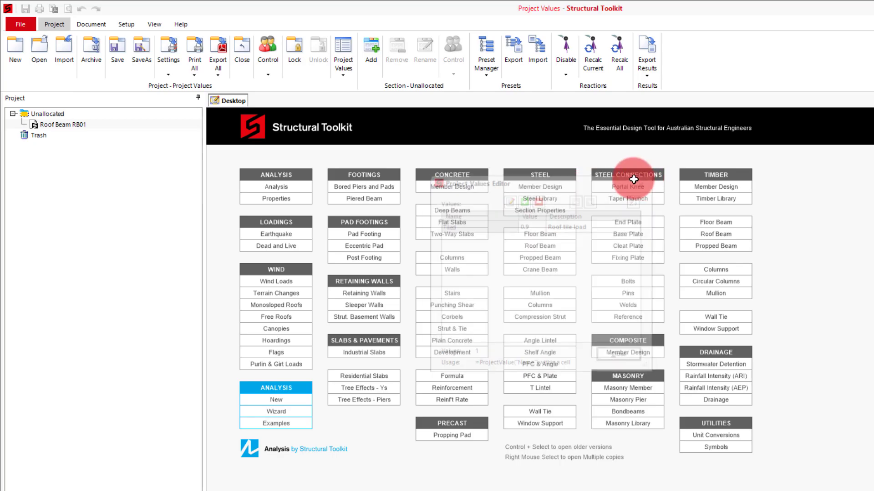
Set the Wu wind pressure project value to 0.95 and update all documents with the new wind values.
left_click(351, 77)
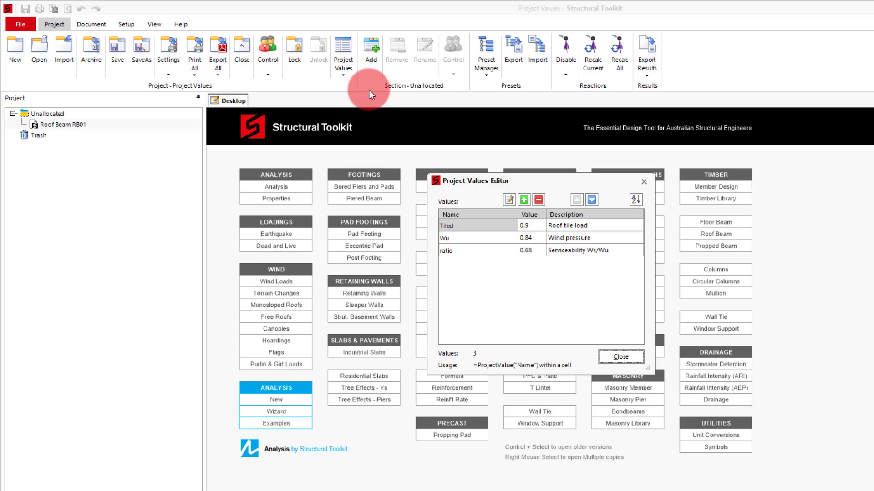
left_click(535, 239)
type("0.95")
key("Tab")
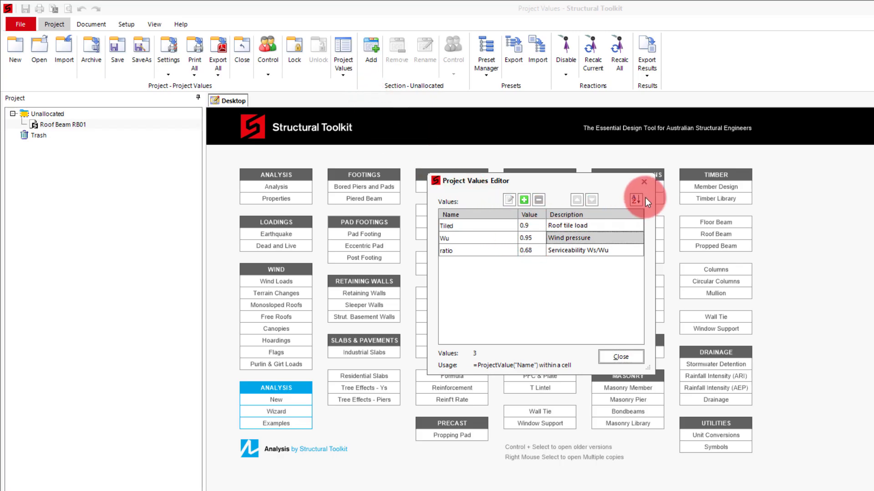
left_click(621, 357)
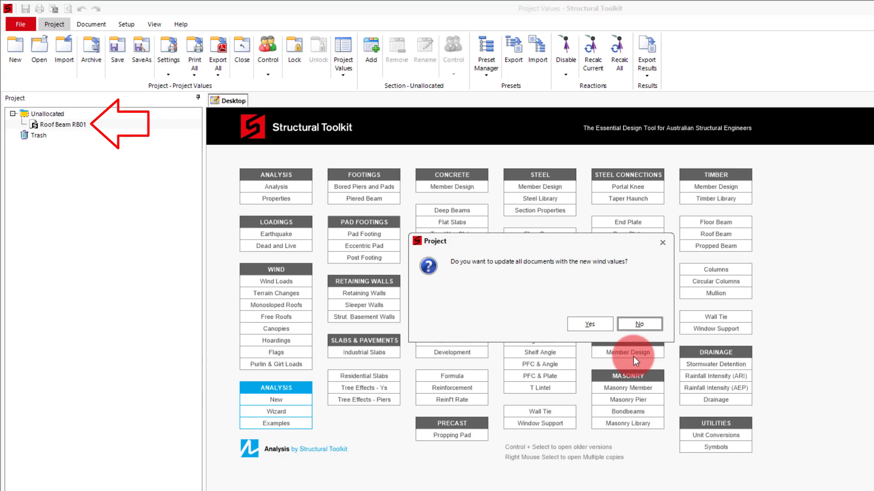
left_click(588, 324)
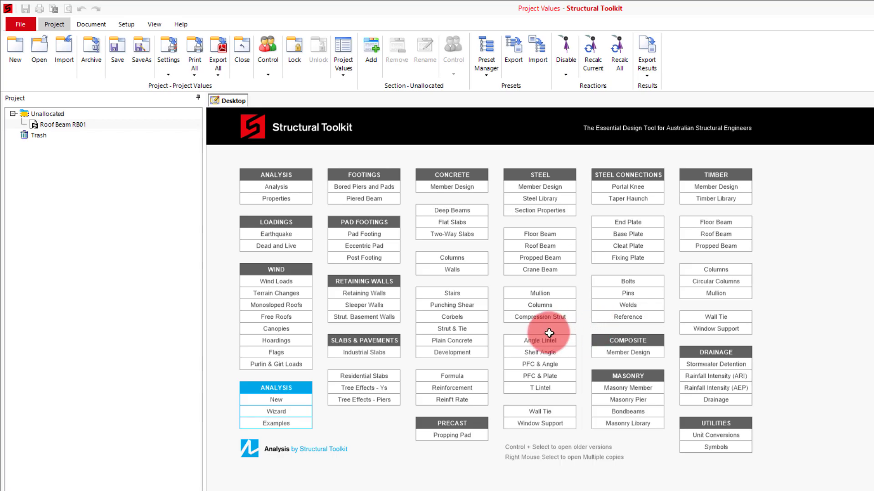
Open the Roof Beam RB01 document and set its roof dead load to =projectvalue("tiled").
double_click(59, 125)
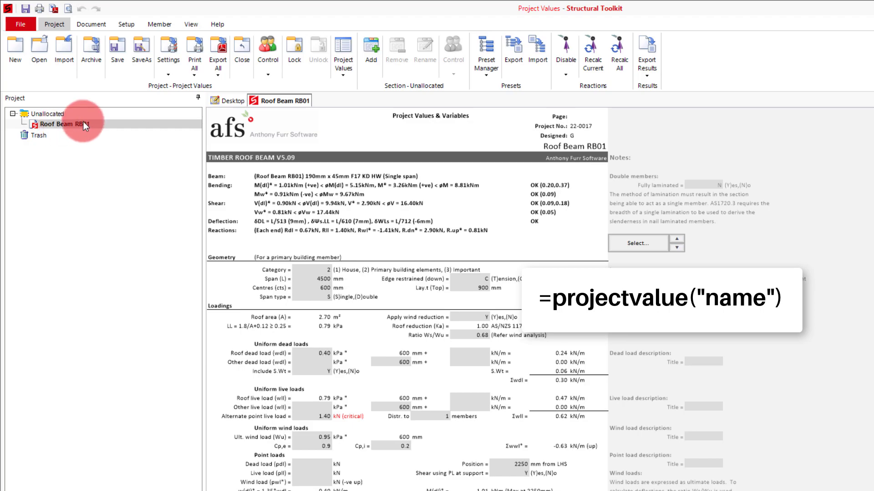
left_click(313, 354)
type("=projec")
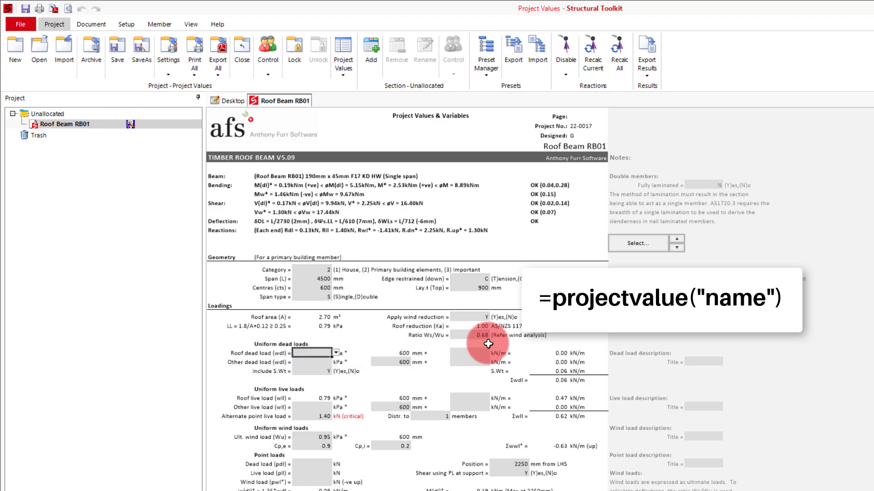
type("tvalue(")
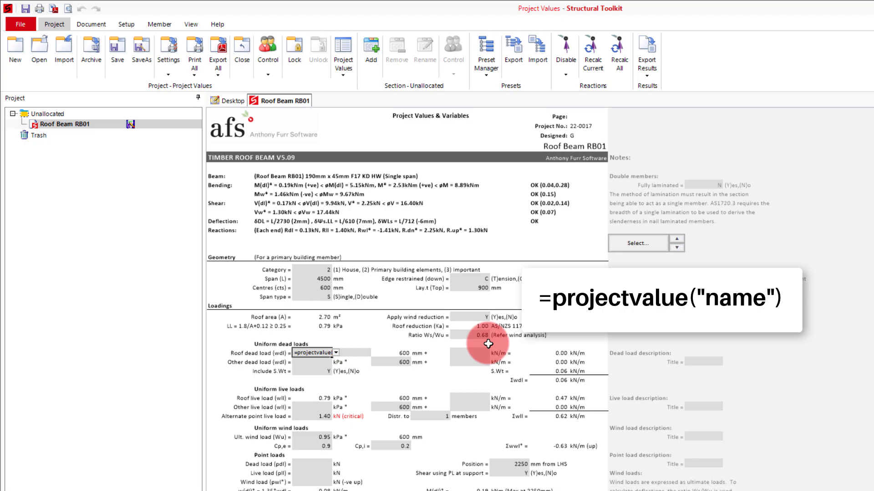
type("ed\")")
key("Return")
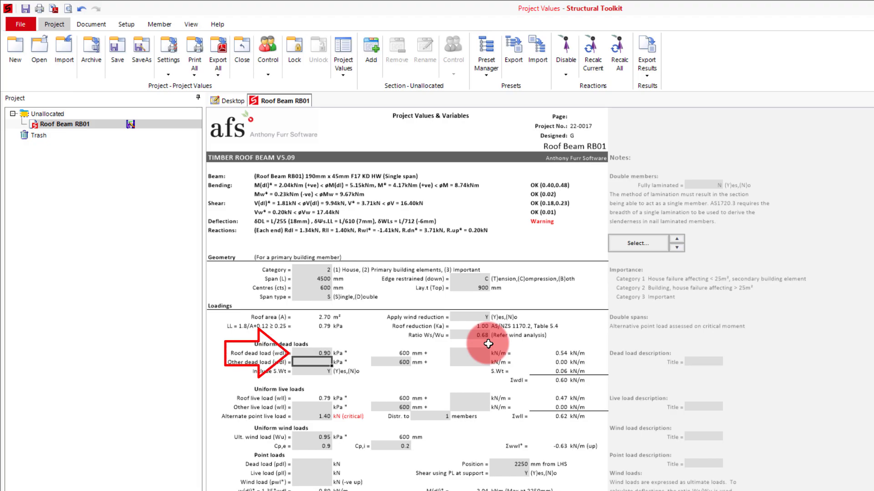
Set the Tiled project value to 0.8 in the project values.
left_click(349, 48)
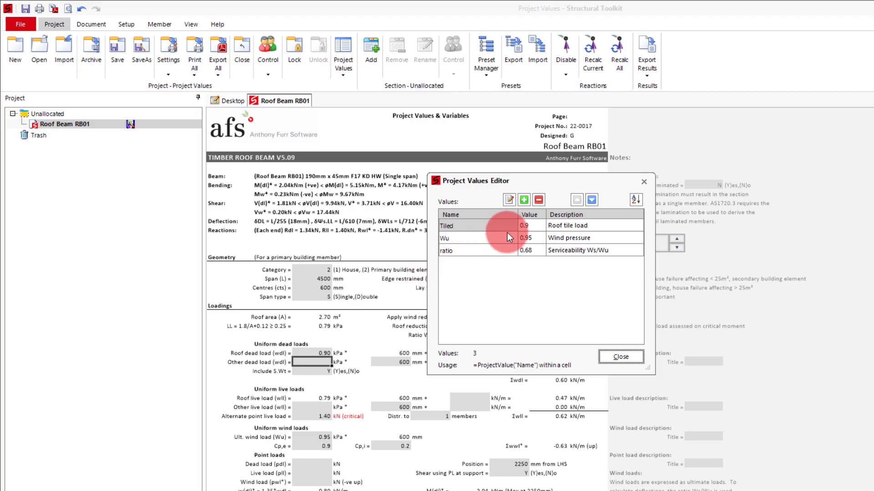
left_click(555, 225)
type("0.8")
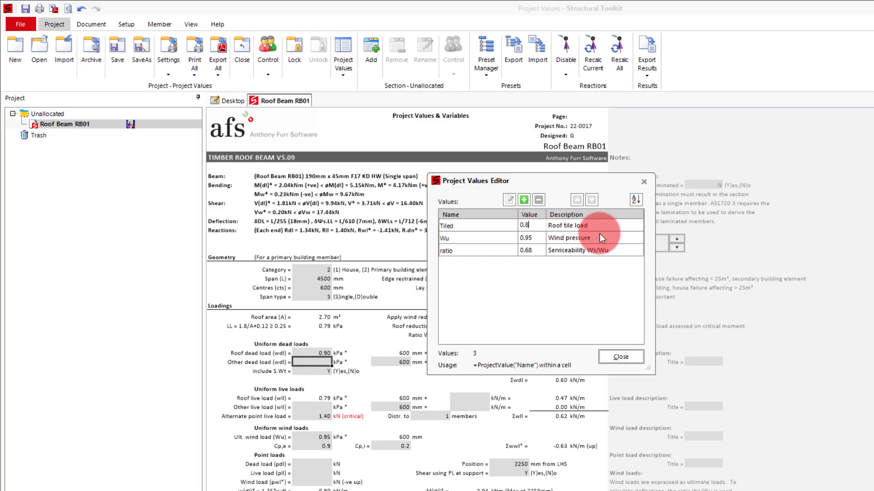
key("Return")
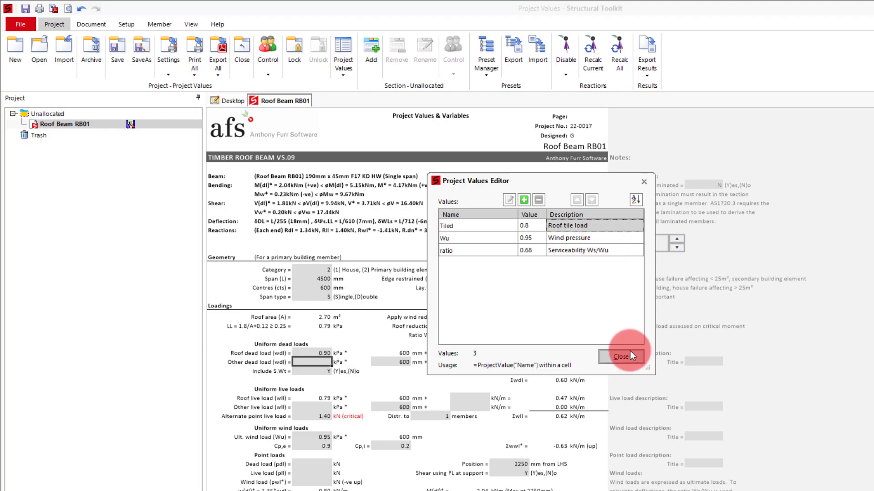
left_click(630, 355)
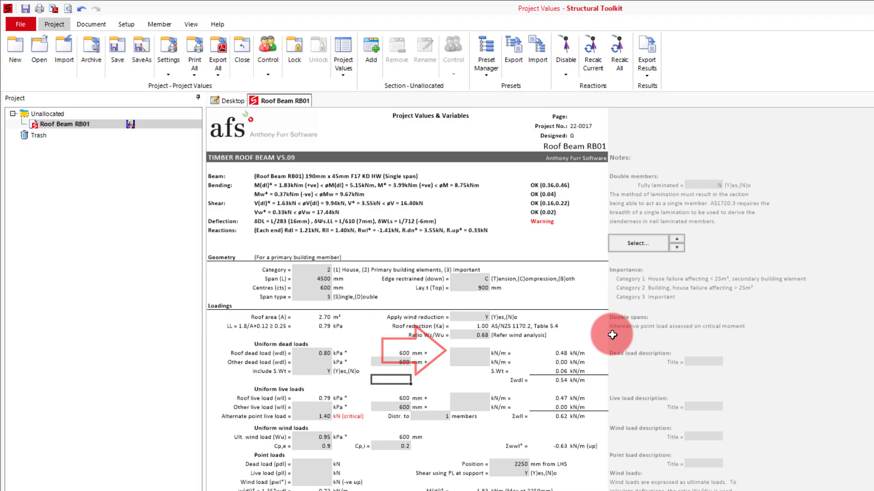
Copy the Centres cell's name and enter =cts*projectvalue("tiled")/1000 as the additional kN/m load on the roof dead load row.
right_click(316, 288)
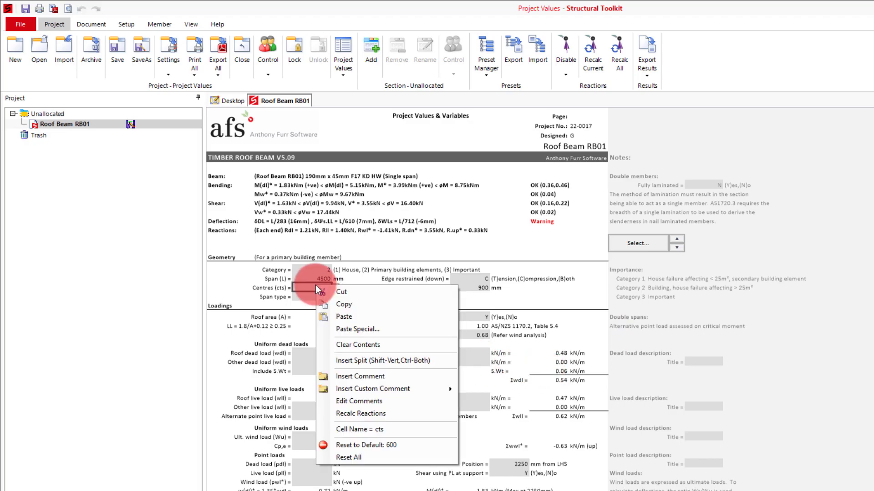
left_click(389, 430)
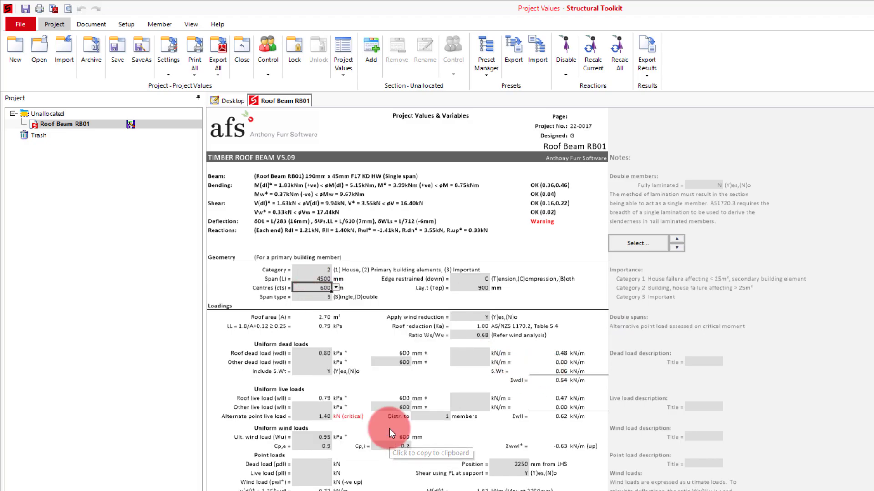
left_click(474, 352)
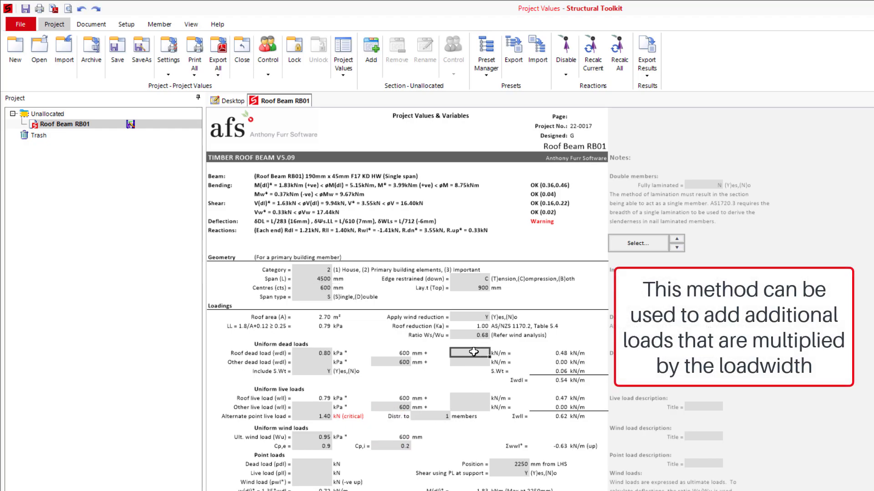
type("=")
type("cts")
type("*projectvale")
key("BackSpace")
key("BackSpace")
key("BackSpace")
type("alue(\"")
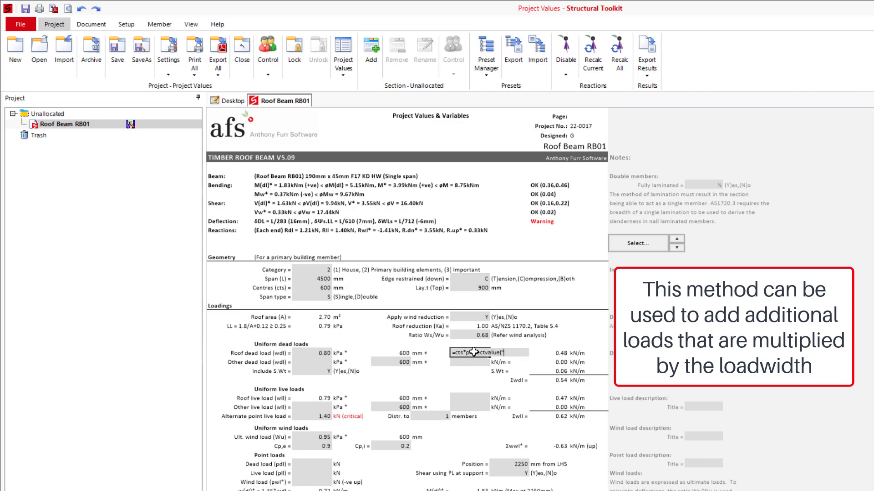
type("tiled\")")
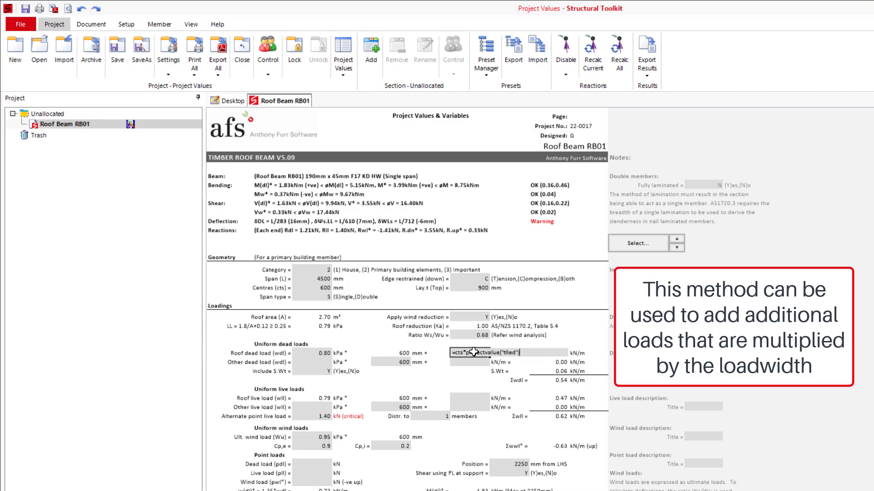
type("/1000")
key("Return")
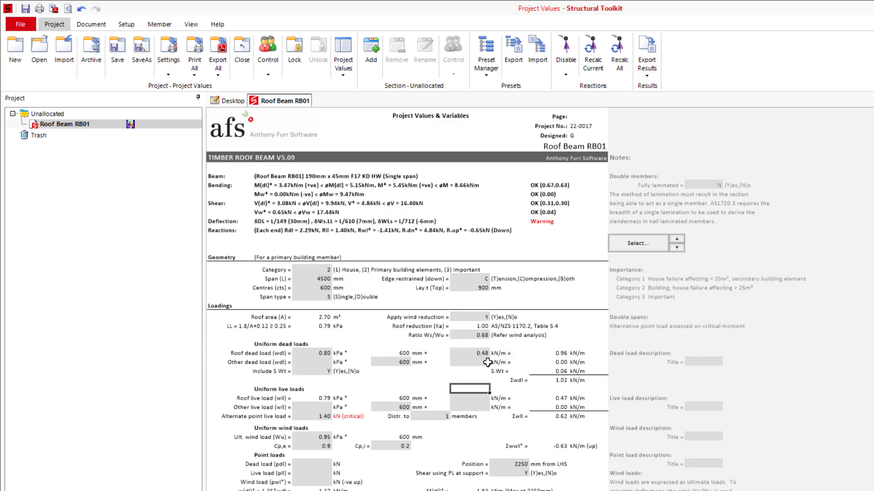
Check the additional roof dead load formula and set the beam's Centres (cts) to 900 mm.
double_click(476, 356)
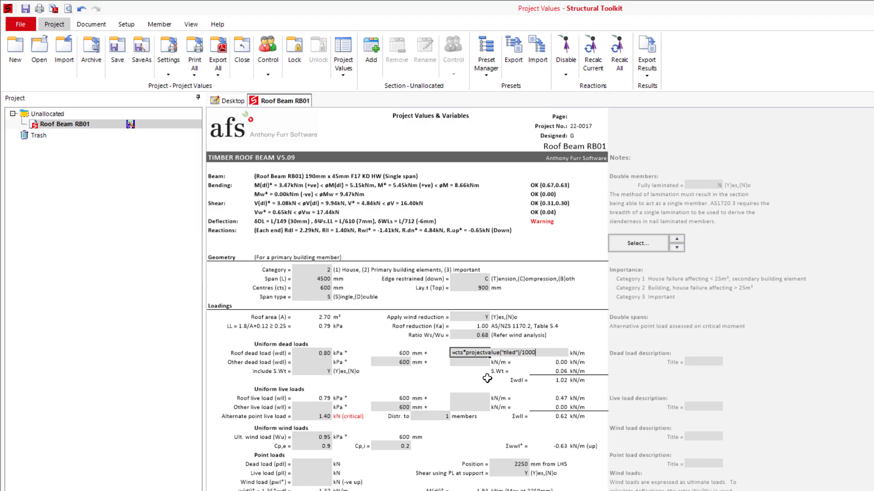
left_click(475, 366)
left_click(317, 288)
type("900")
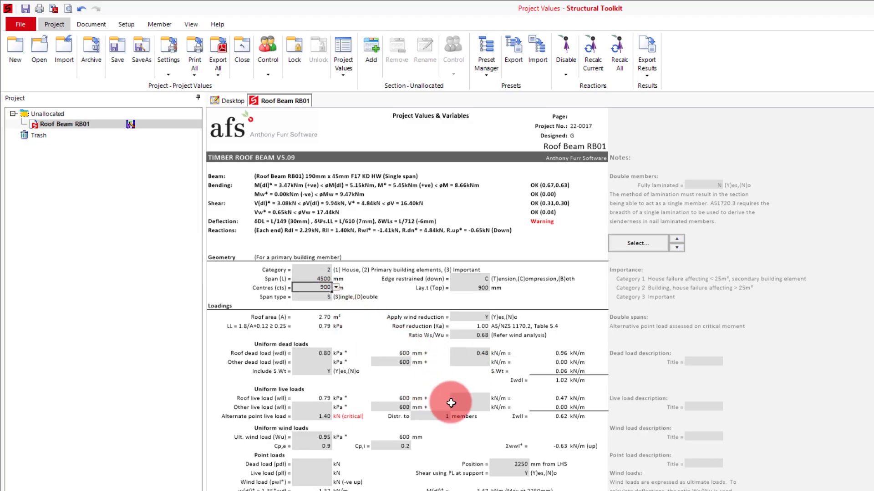
key("Return")
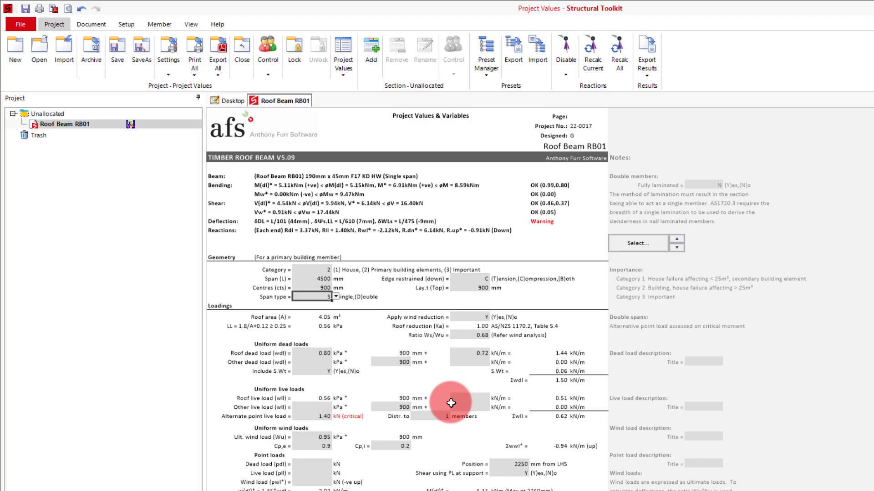